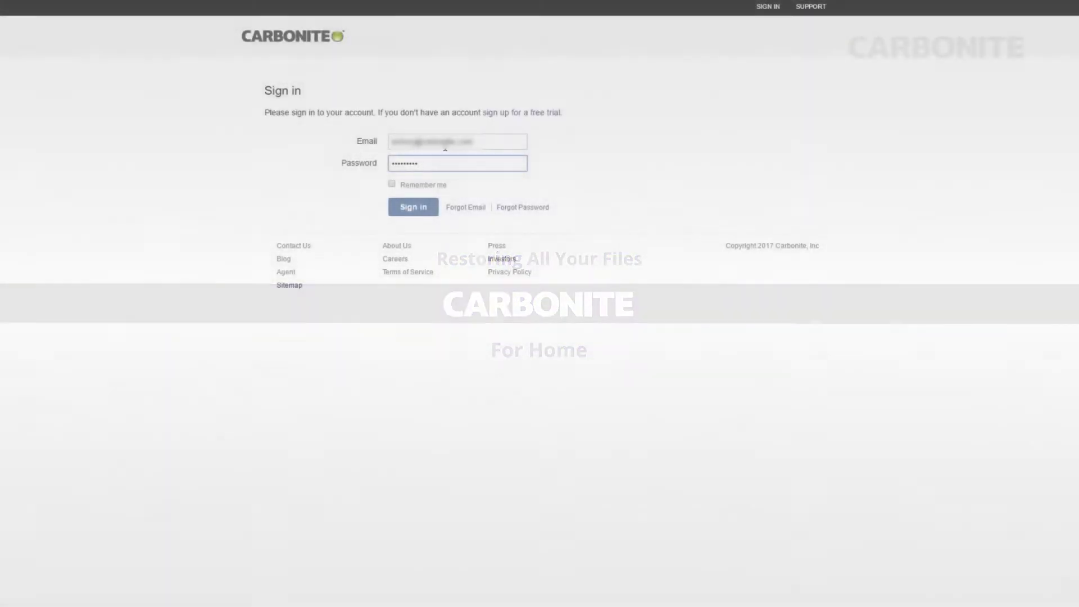
Sign in to the Carbonite account with the entered email and password
{"action": "left_click", "coordinate": [413, 207]}
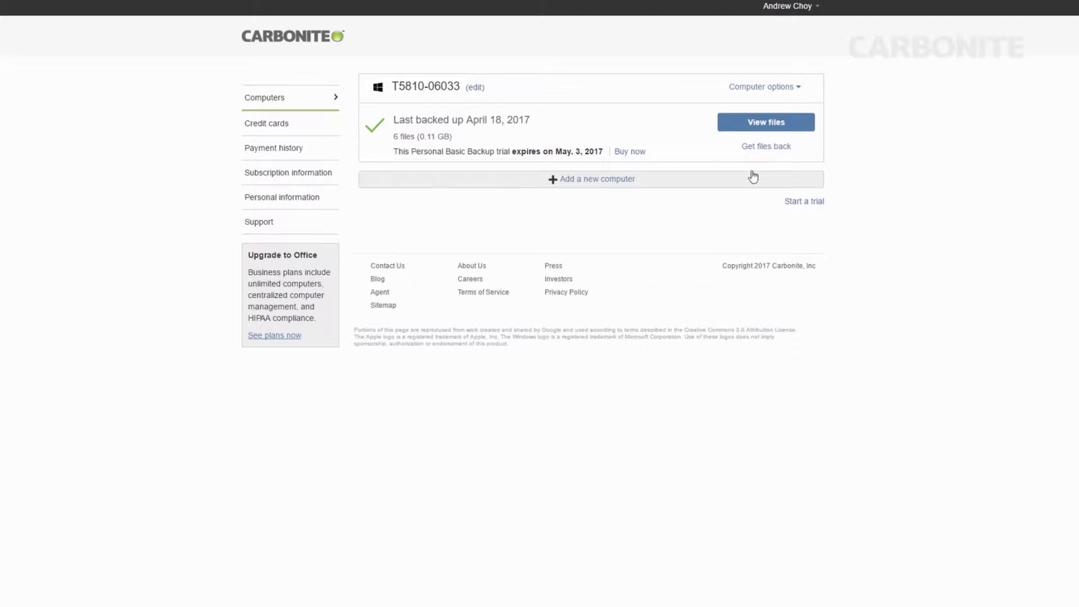
Choose Get files back with Complete Restore for this computer and install the Carbonite software
{"action": "left_click", "coordinate": [776, 146]}
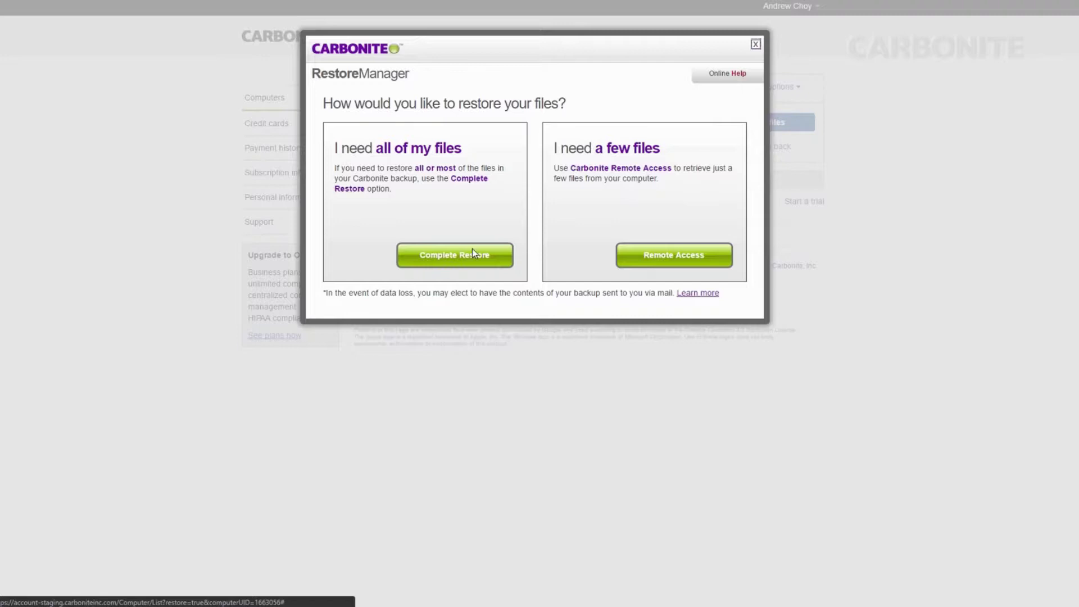
{"action": "left_click", "coordinate": [455, 255]}
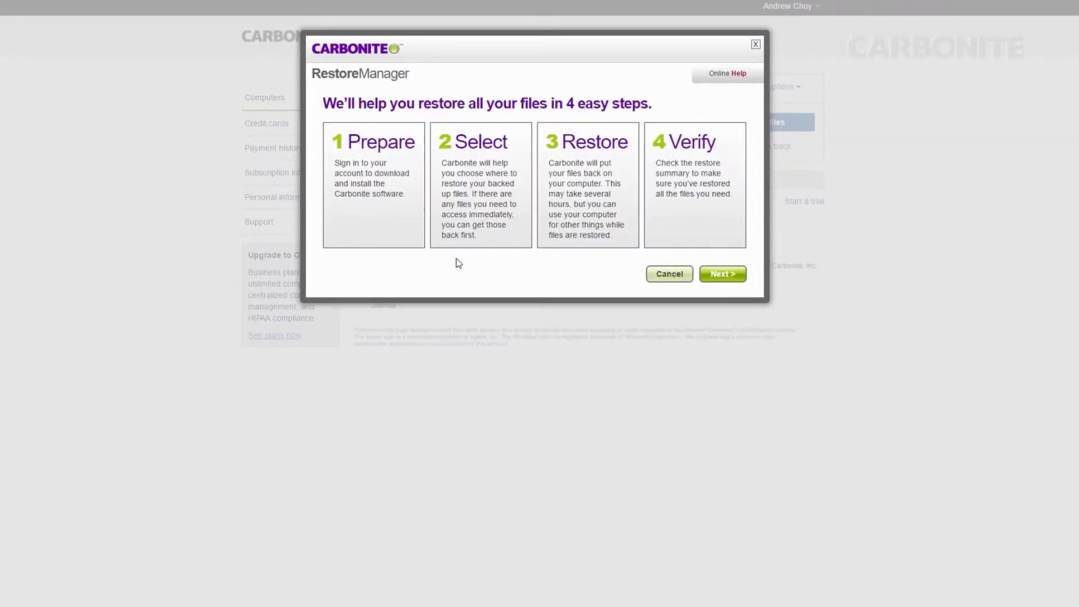
{"action": "left_click", "coordinate": [722, 274]}
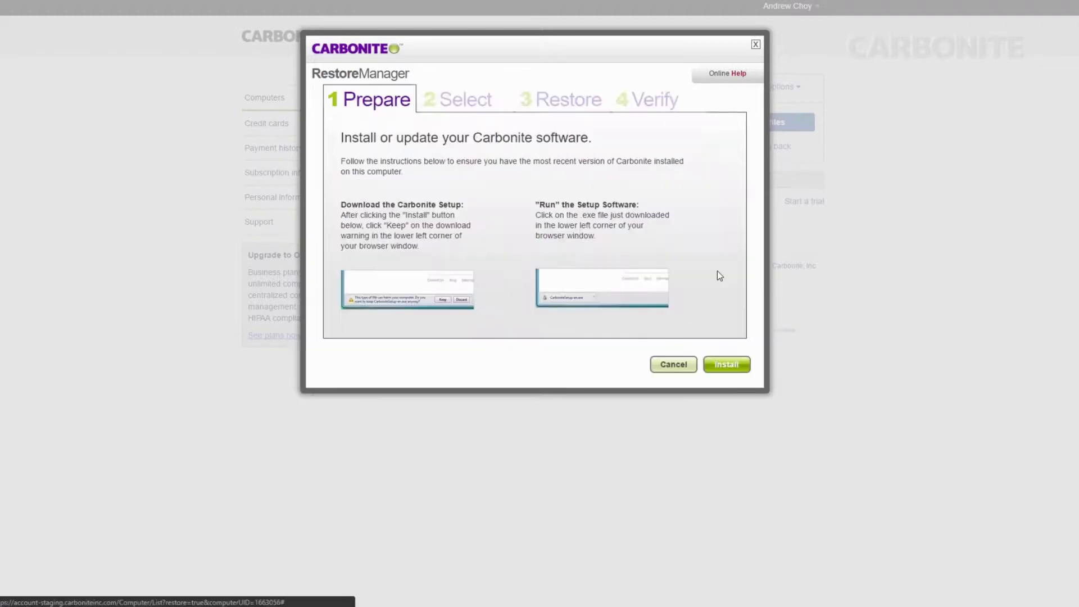
{"action": "left_click", "coordinate": [726, 365]}
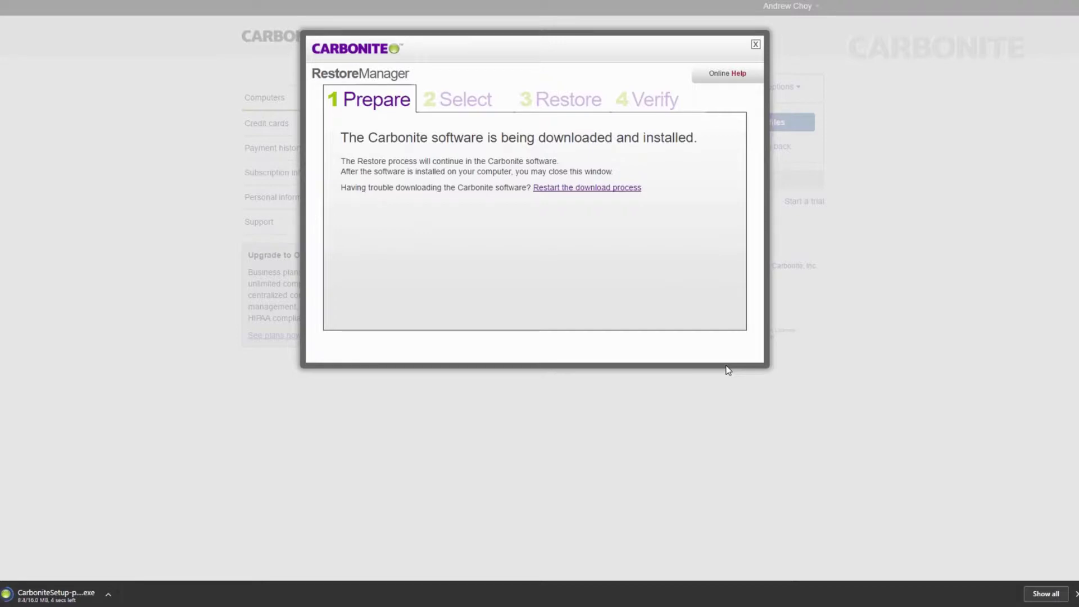
Run the downloaded CarboniteSetup.exe installer and finish the installation
{"action": "left_click", "coordinate": [63, 596]}
{"action": "left_click", "coordinate": [714, 502]}
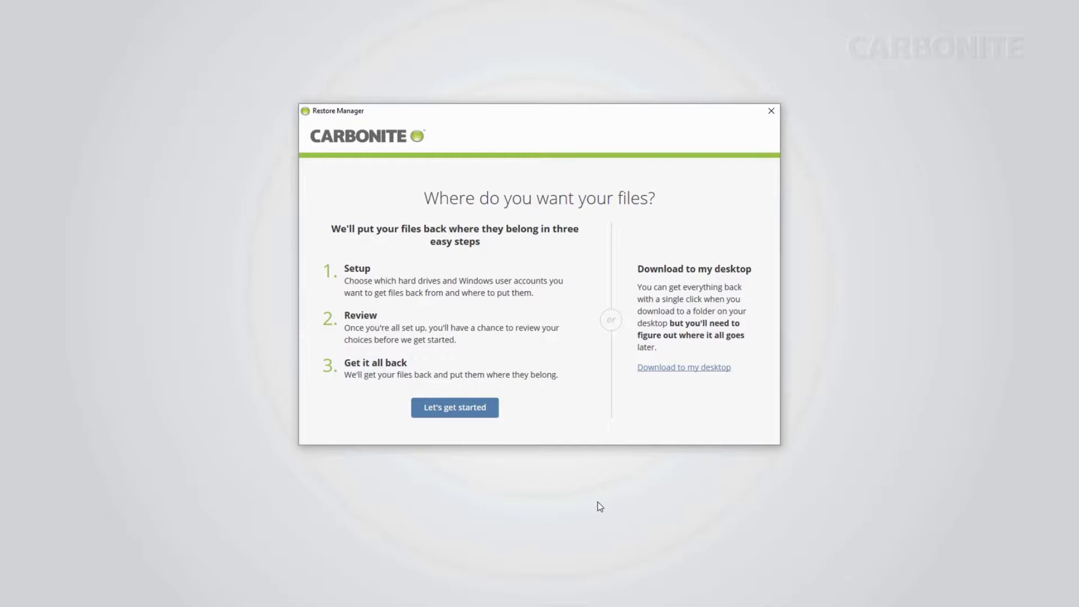
Start the guided restore, keeping Drive C: selected with OSDisk (C:) as its destination
{"action": "left_click", "coordinate": [477, 411]}
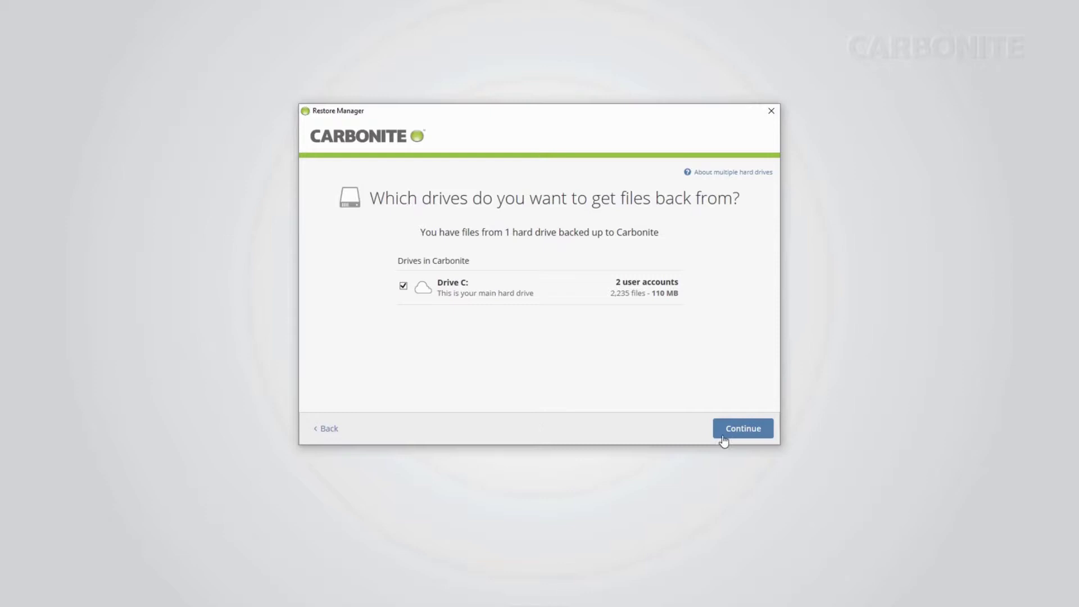
{"action": "left_click", "coordinate": [743, 429]}
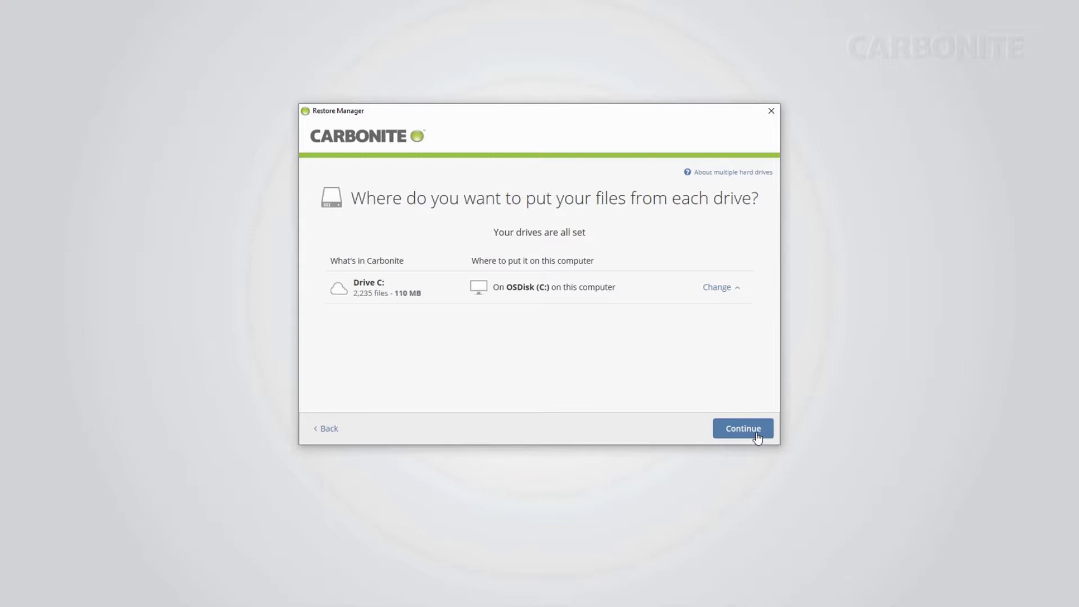
{"action": "left_click", "coordinate": [743, 428]}
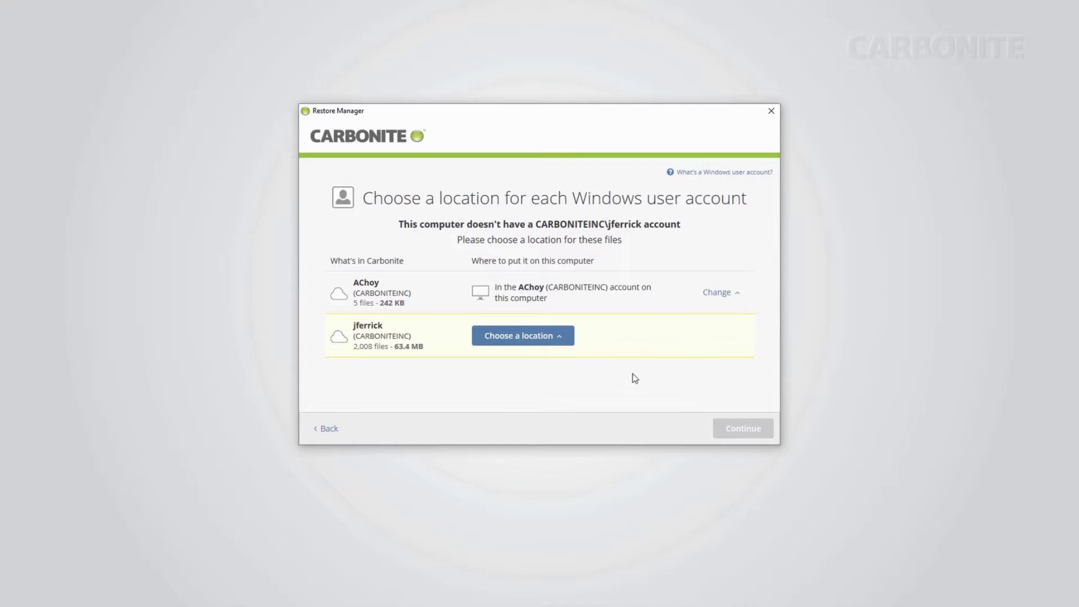
{"action": "left_click", "coordinate": [540, 336]}
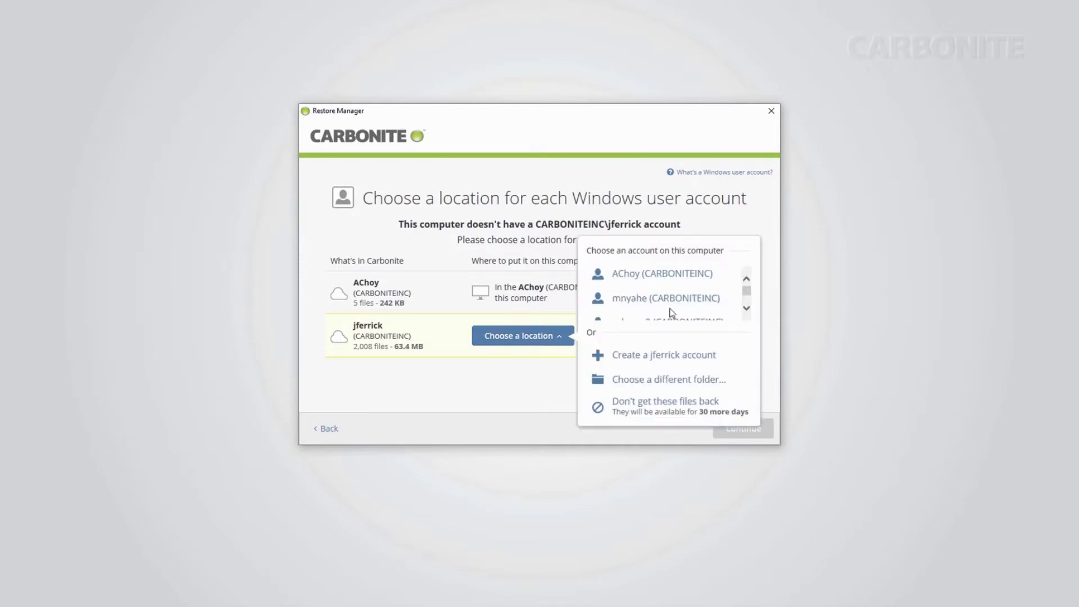
{"action": "mouse_move", "coordinate": [748, 290]}
{"action": "left_mouse_down"}
{"action": "mouse_move", "coordinate": [747, 306]}
{"action": "mouse_move", "coordinate": [748, 287]}
{"action": "left_mouse_up"}
{"action": "left_click", "coordinate": [669, 380]}
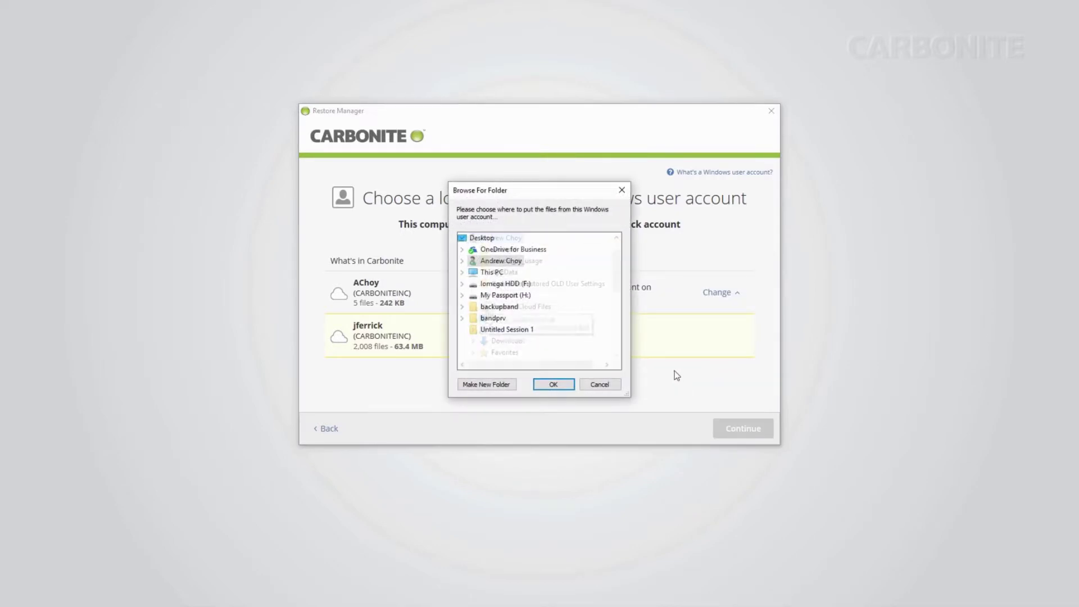
{"action": "scroll", "coordinate": [522, 320], "scroll_direction": "down", "scroll_amount": 3}
{"action": "double_click", "coordinate": [503, 318]}
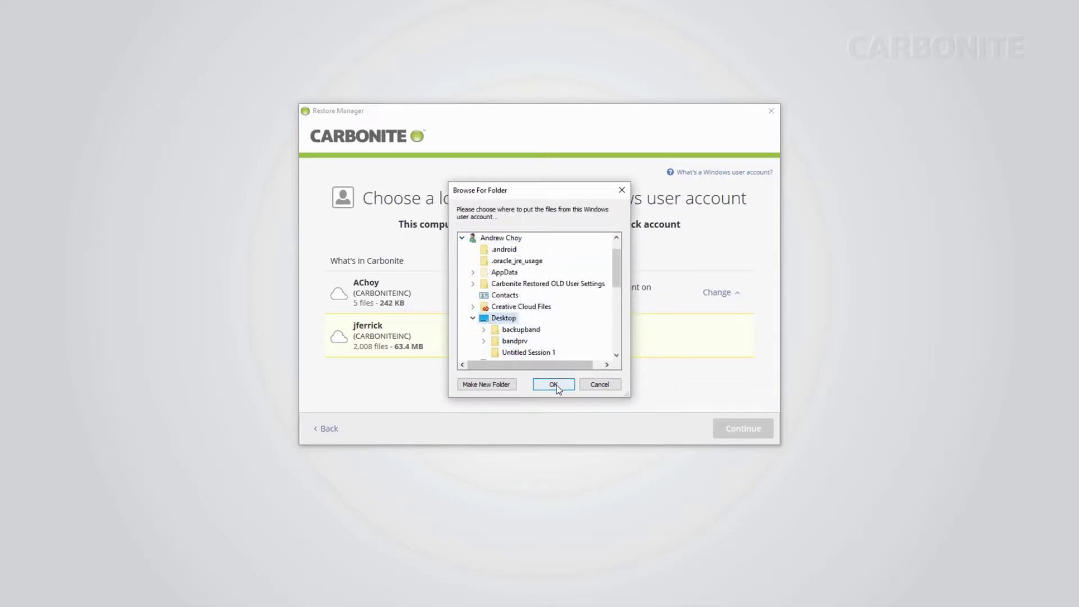
{"action": "left_click", "coordinate": [486, 385]}
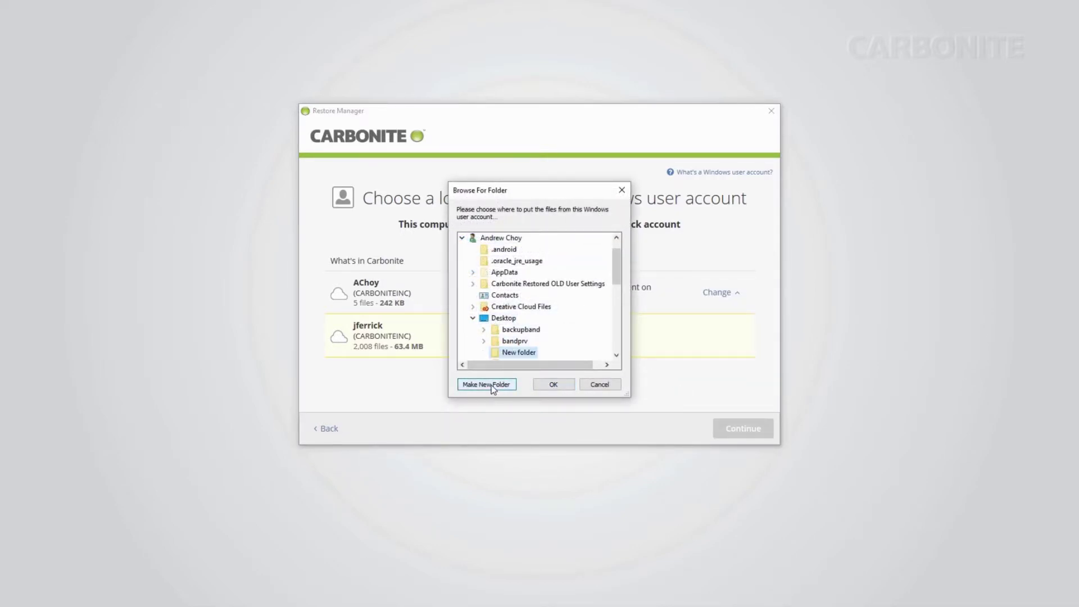
{"action": "type", "text": "ferrick"}
{"action": "key", "text": "Return"}
{"action": "left_click", "coordinate": [554, 385]}
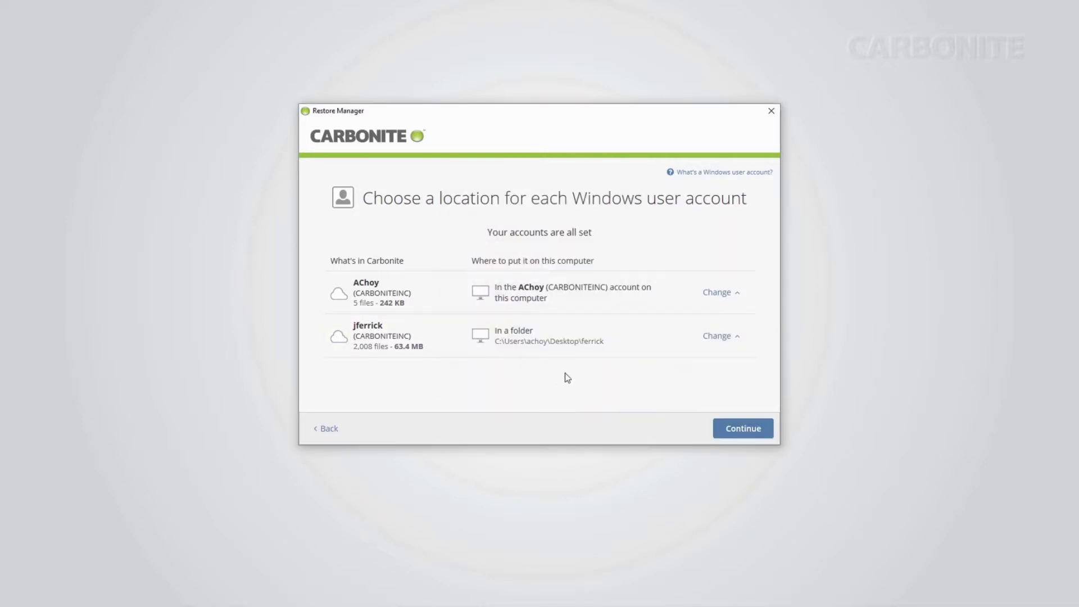
Confirm the account destinations and start getting the 2,235 files back
{"action": "left_click", "coordinate": [730, 432]}
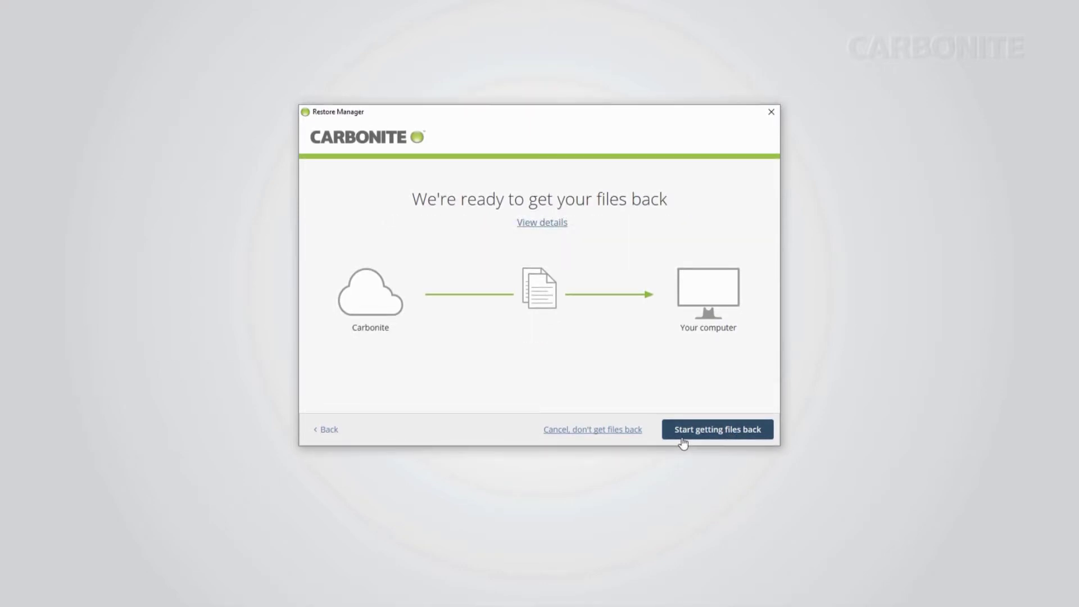
{"action": "left_click", "coordinate": [687, 433]}
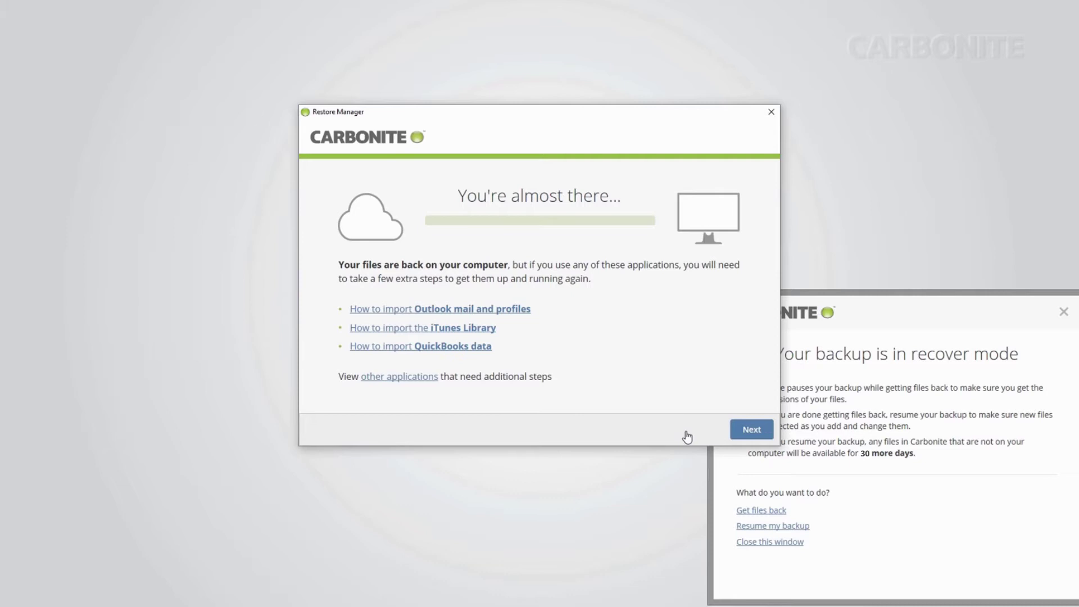
Continue to the restore summary and view the detailed restore report
{"action": "left_click", "coordinate": [748, 432]}
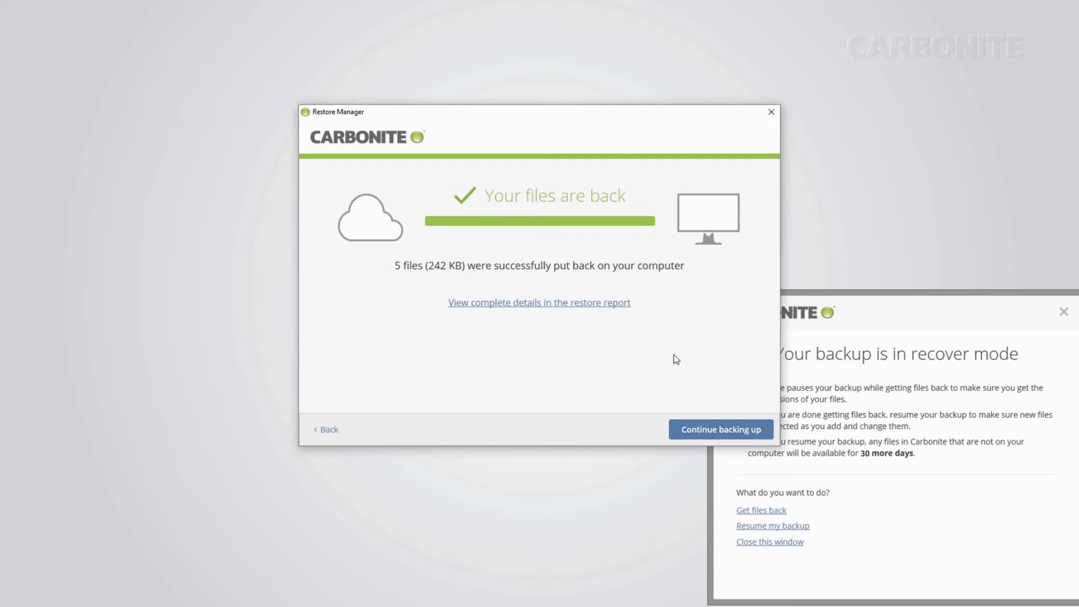
{"action": "left_click", "coordinate": [543, 305]}
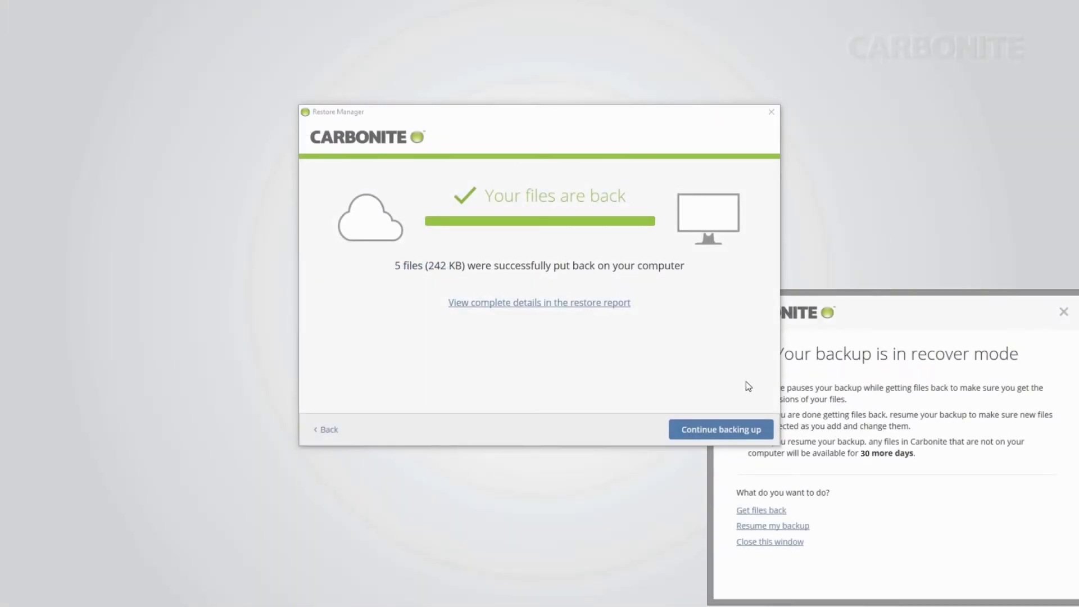
Choose Continue backing up and acknowledge the 30-day deletion warning
{"action": "left_click", "coordinate": [729, 431]}
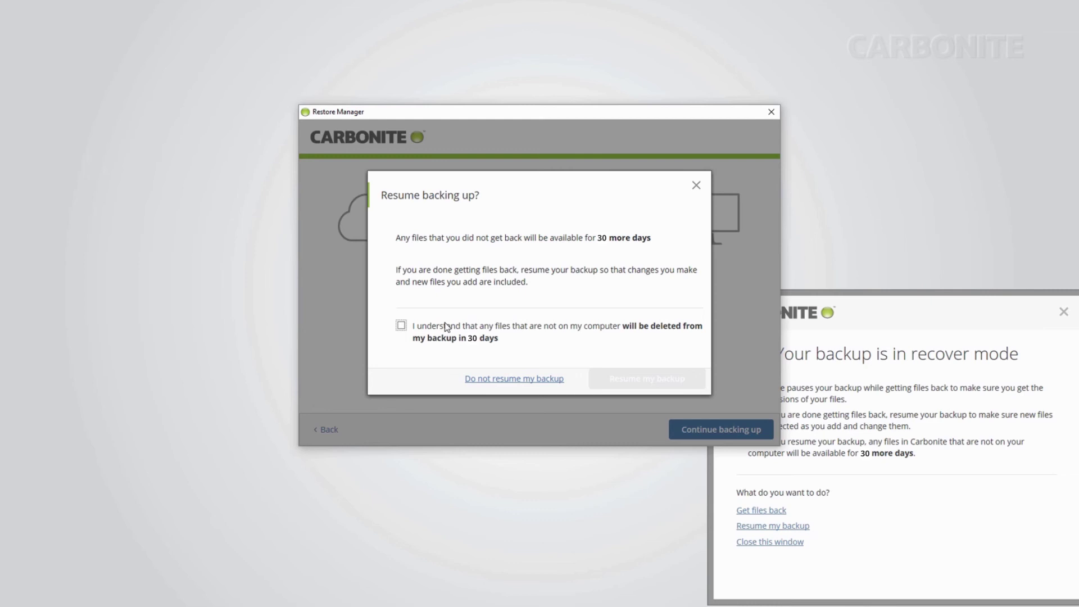
{"action": "left_click", "coordinate": [402, 326]}
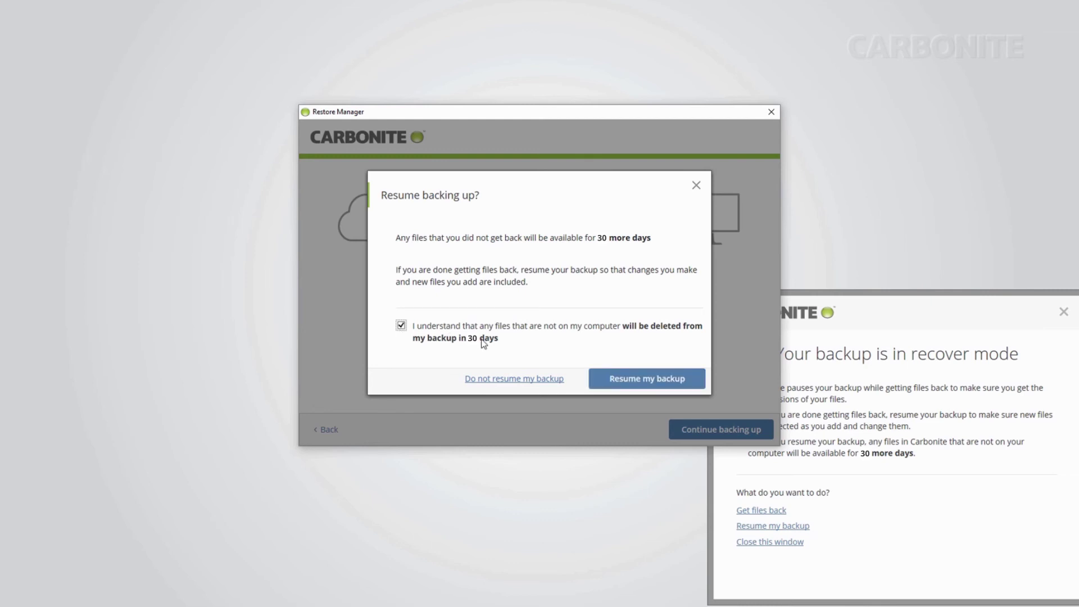